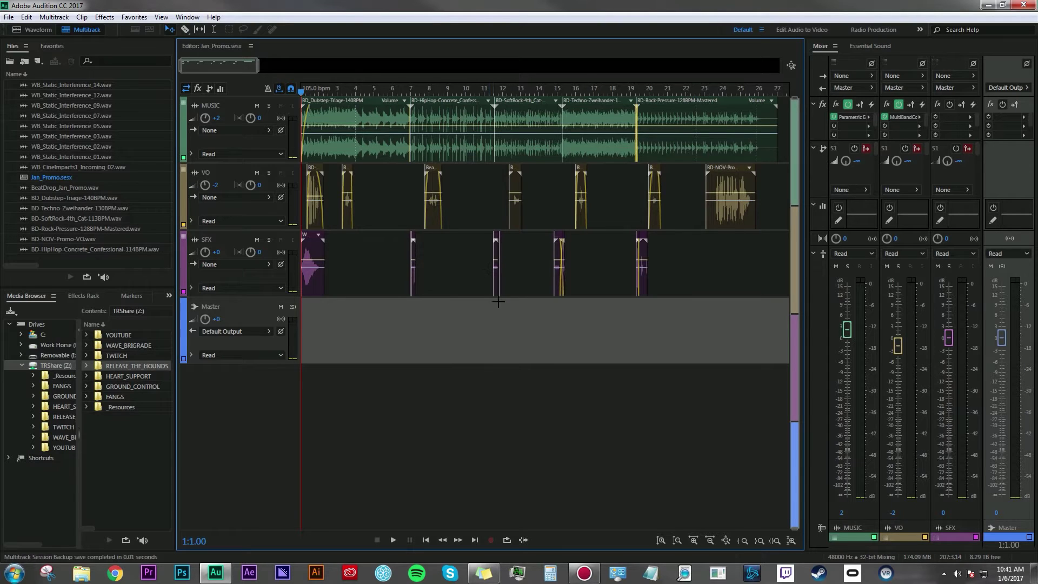
# - Play the session from the start and follow the MUSIC, VO and SFX clips along the timeline
pyautogui.press('space')
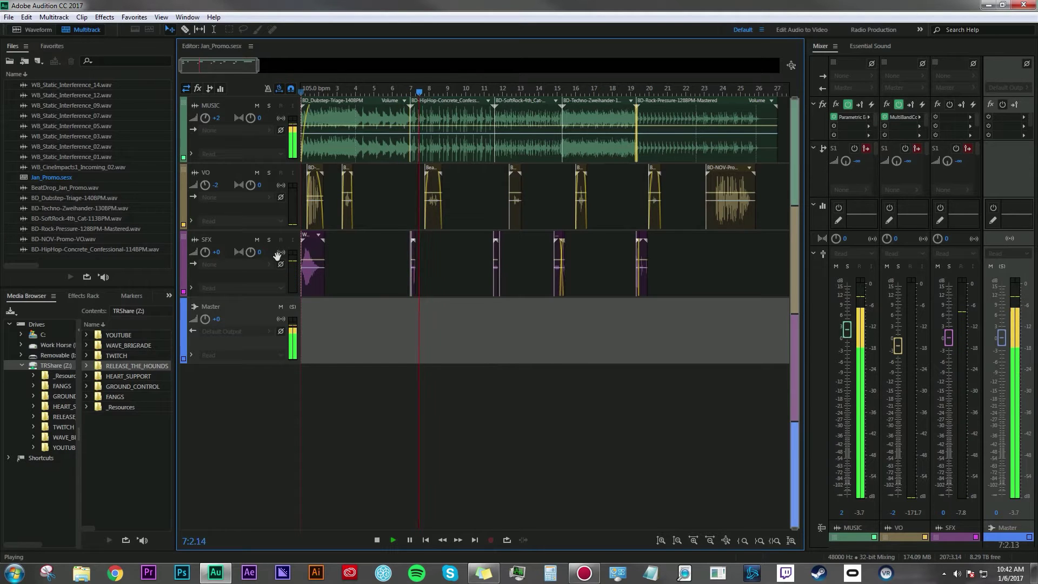
pyautogui.scroll(2, 266, 253)
pyautogui.scroll(-2, 267, 254)
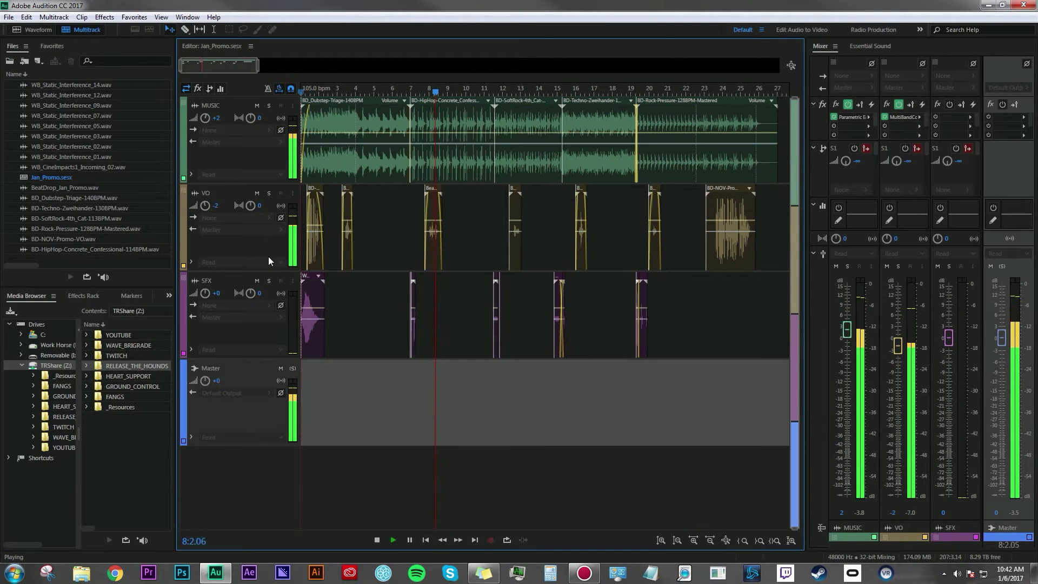
pyautogui.scroll(1, 271, 260)
pyautogui.scroll(2, 275, 265)
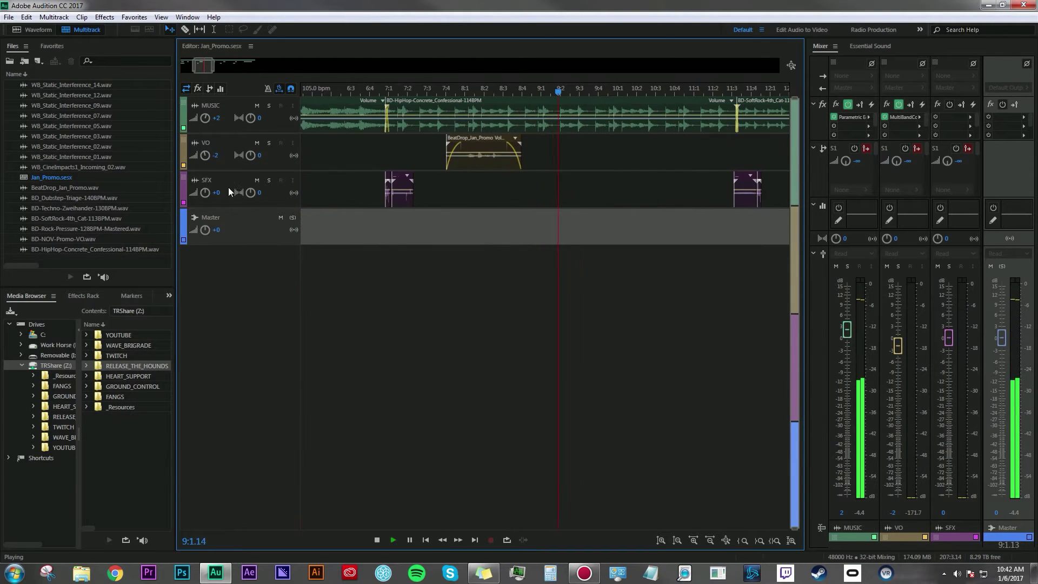
pyautogui.scroll(2, 259, 273)
pyautogui.scroll(-1, 256, 276)
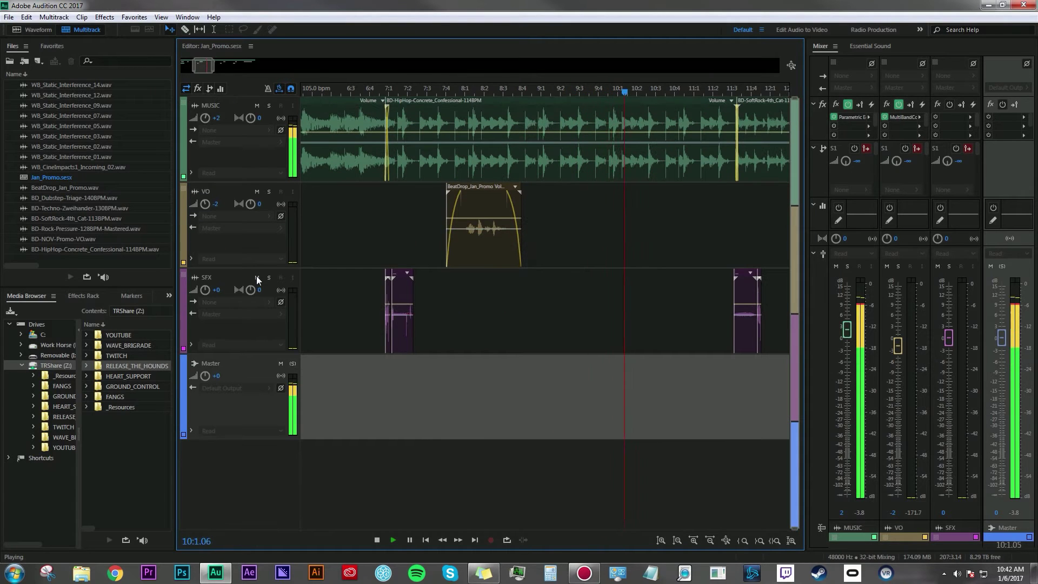
pyautogui.moveTo(203, 66); pyautogui.dragTo(215, 66)
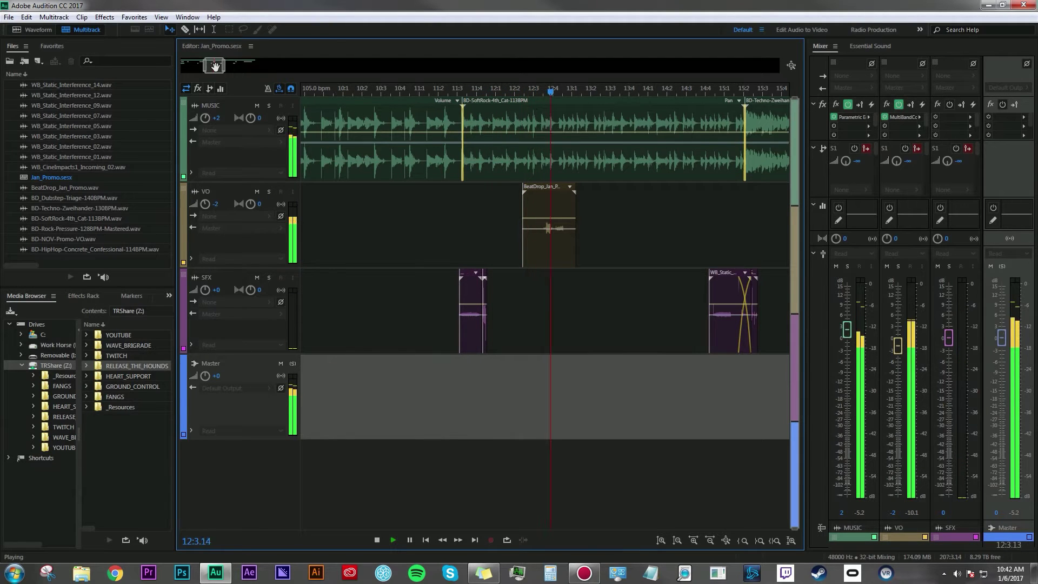
pyautogui.moveTo(215, 66); pyautogui.dragTo(224, 66)
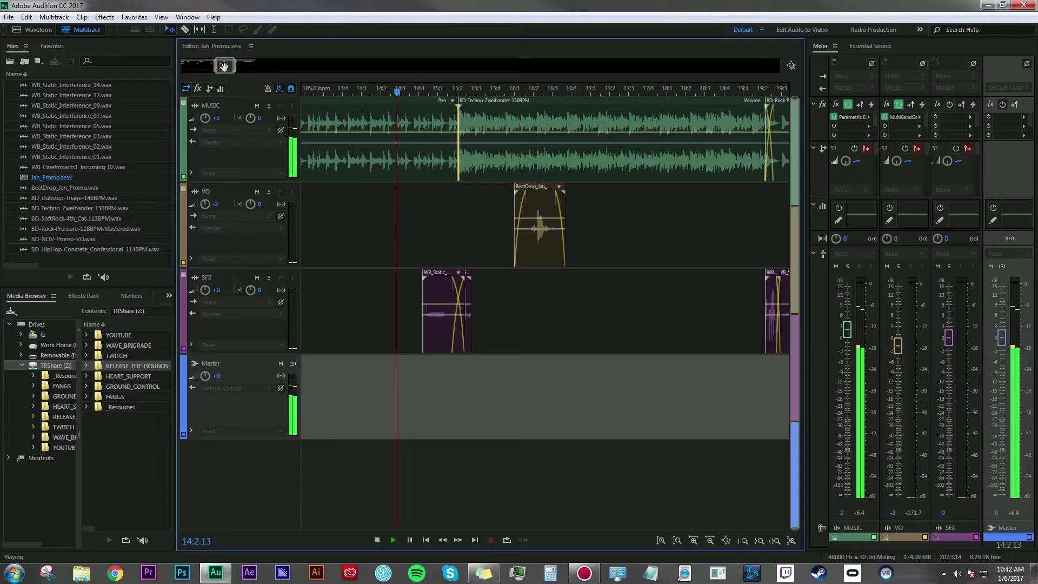
pyautogui.moveTo(224, 66); pyautogui.dragTo(226, 66)
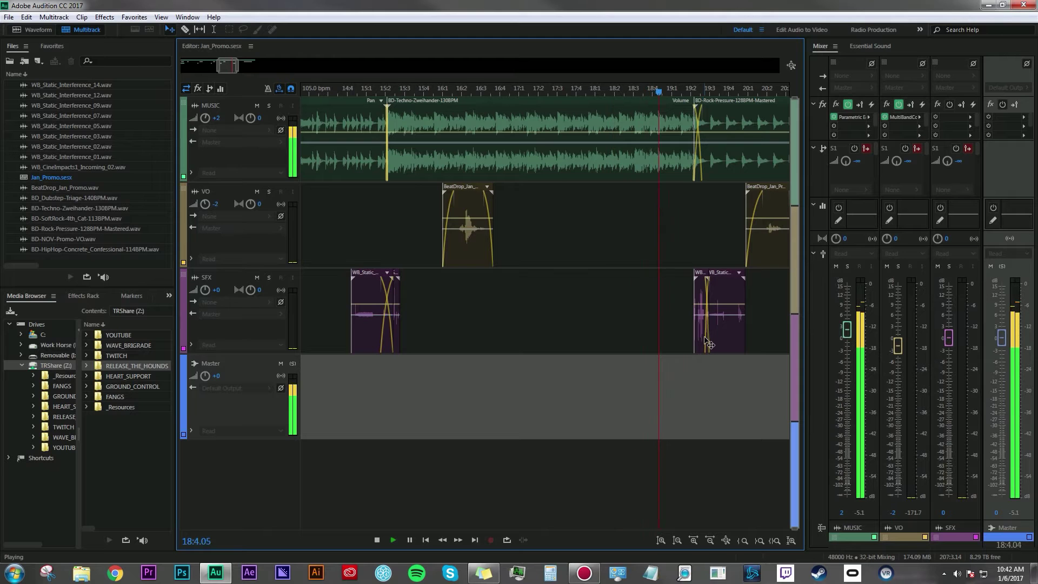
pyautogui.scroll(-4, 710, 344)
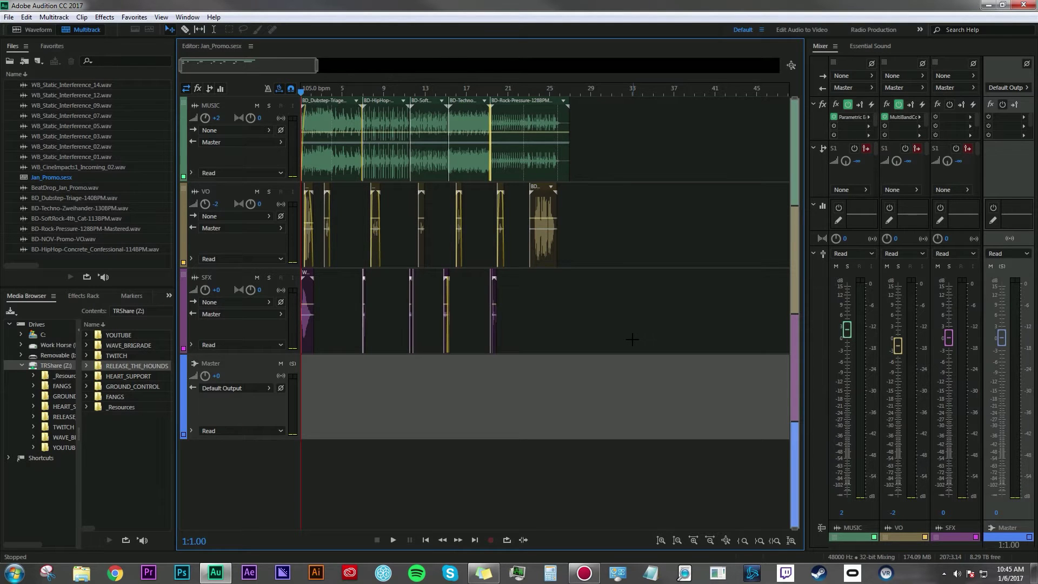
# - Select all clips in the session and lock them in time
pyautogui.hotkey('ctrl', 'a')
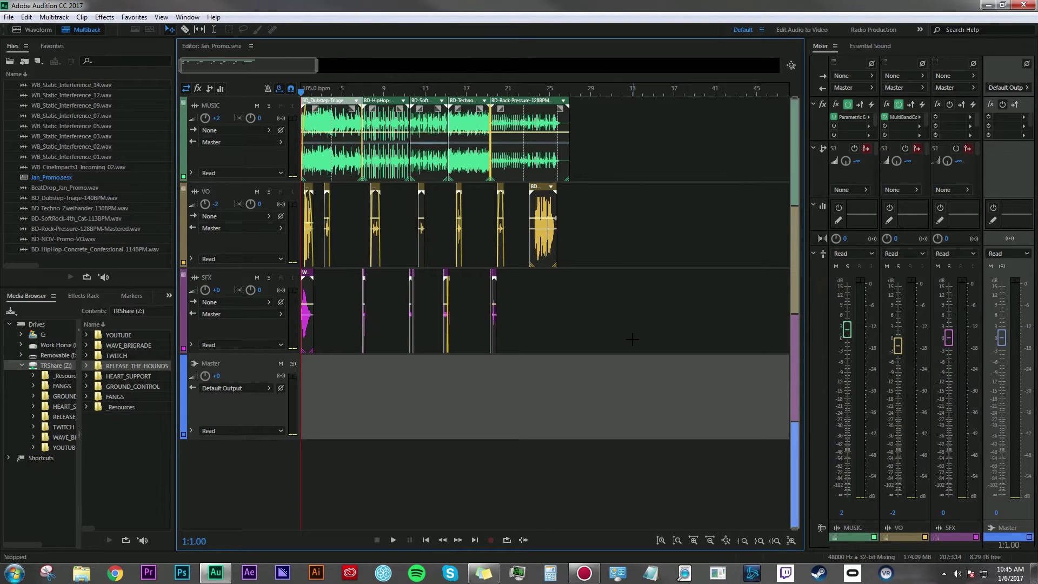
pyautogui.rightClick(541, 162)
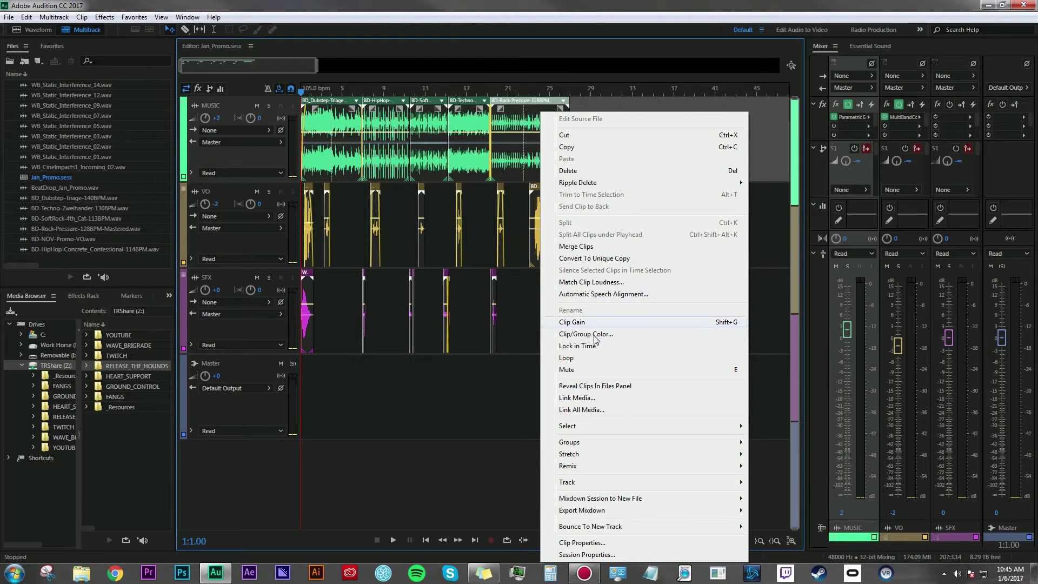
pyautogui.click(594, 346)
# - Examine the locked clips at the start of the VO and SFX tracks
pyautogui.press('=')
pyautogui.press('=')
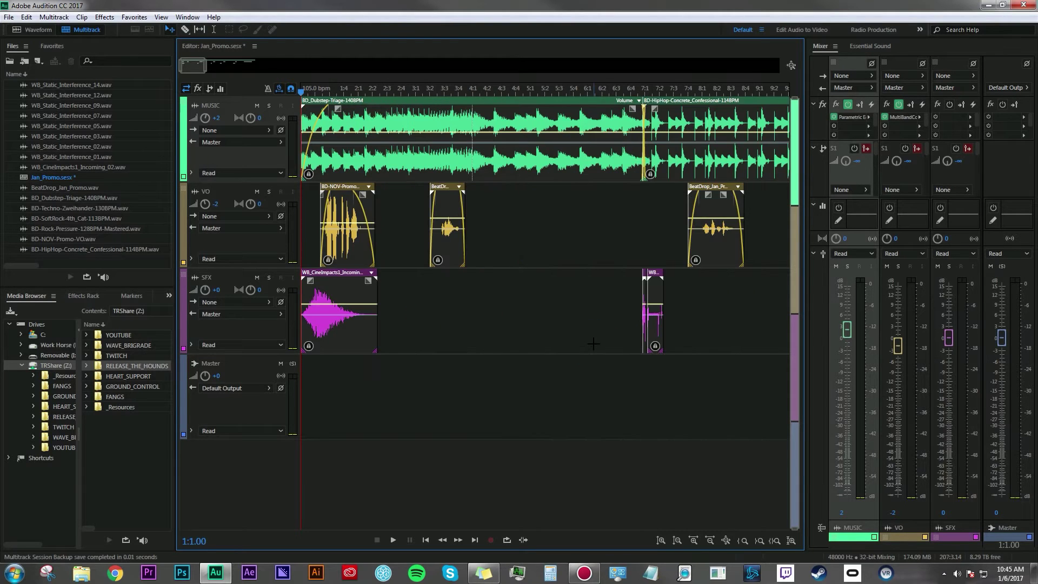
pyautogui.press('=')
pyautogui.press('=')
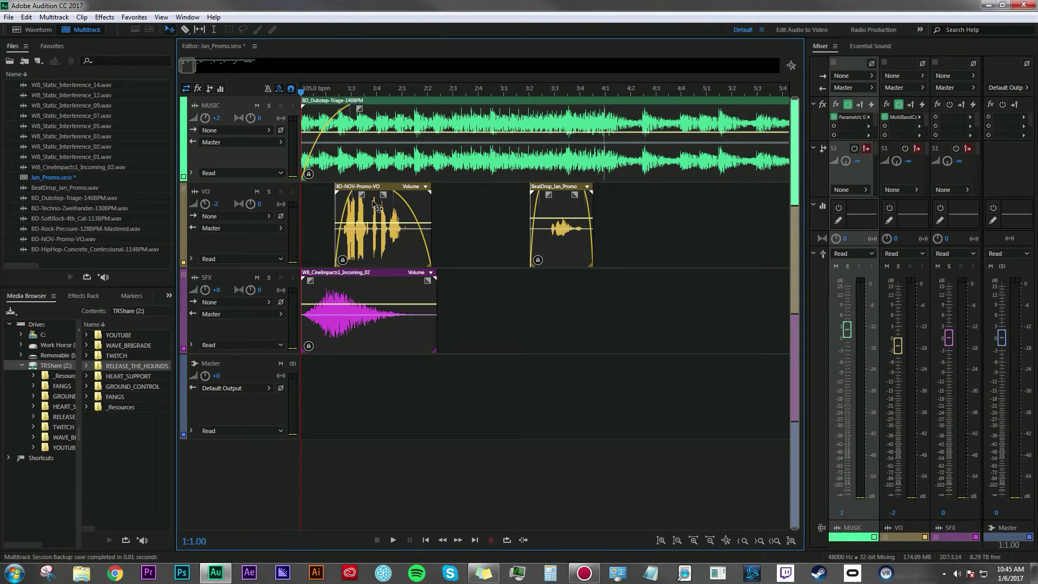
pyautogui.click(391, 193)
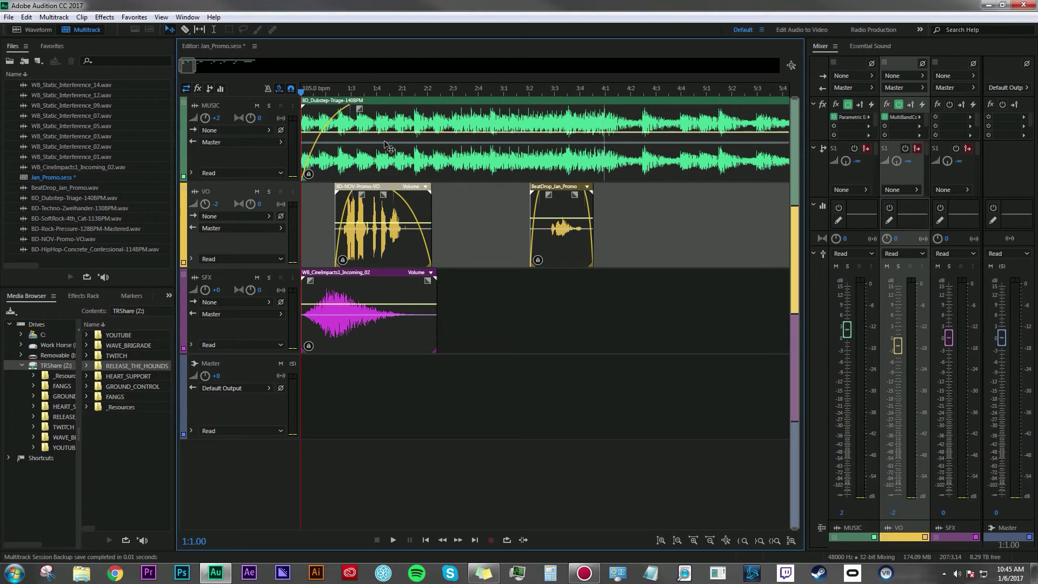
pyautogui.click(377, 280)
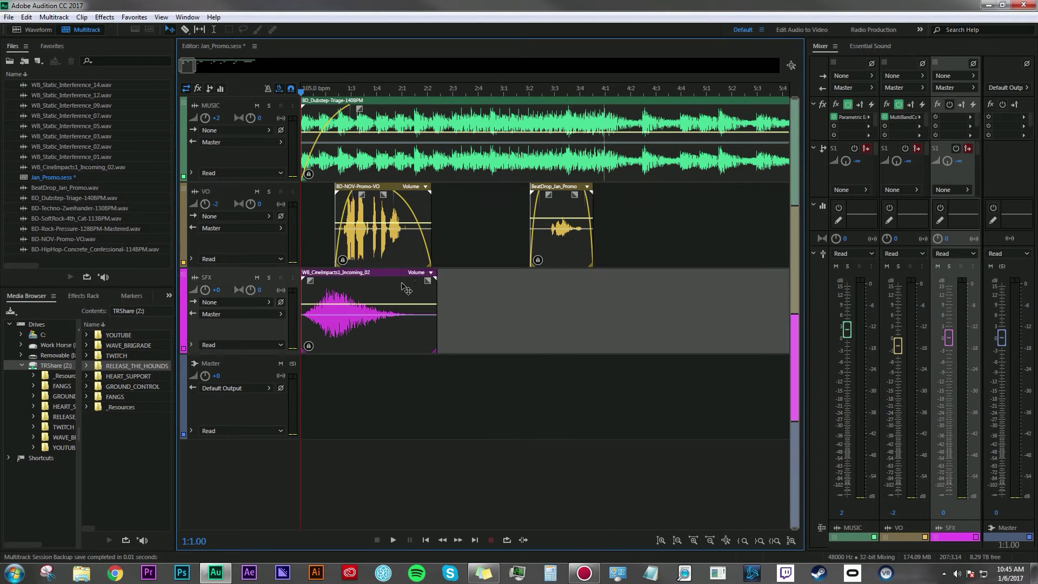
pyautogui.click(454, 223)
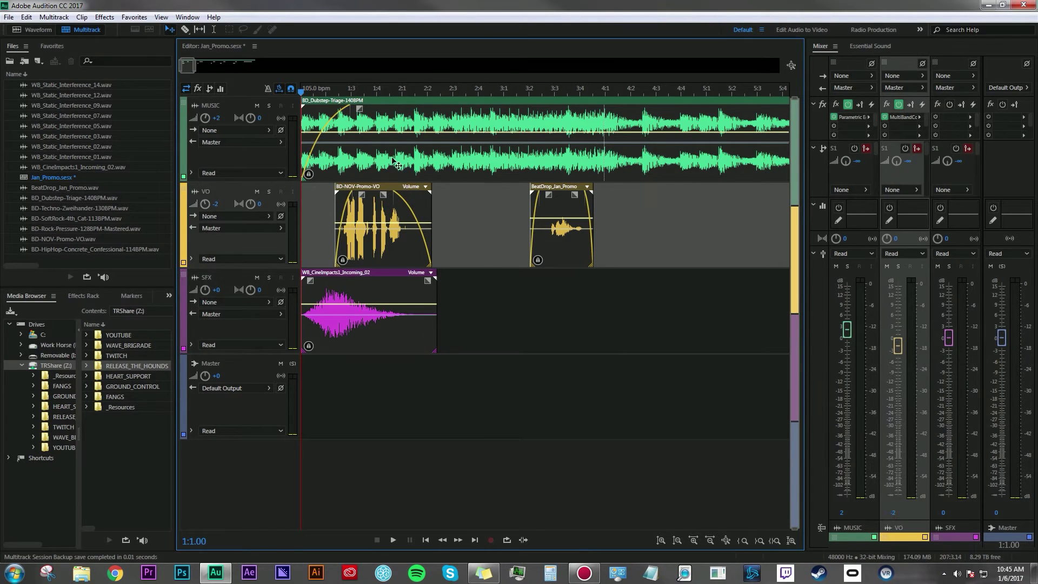
pyautogui.scroll(-8, 460, 224)
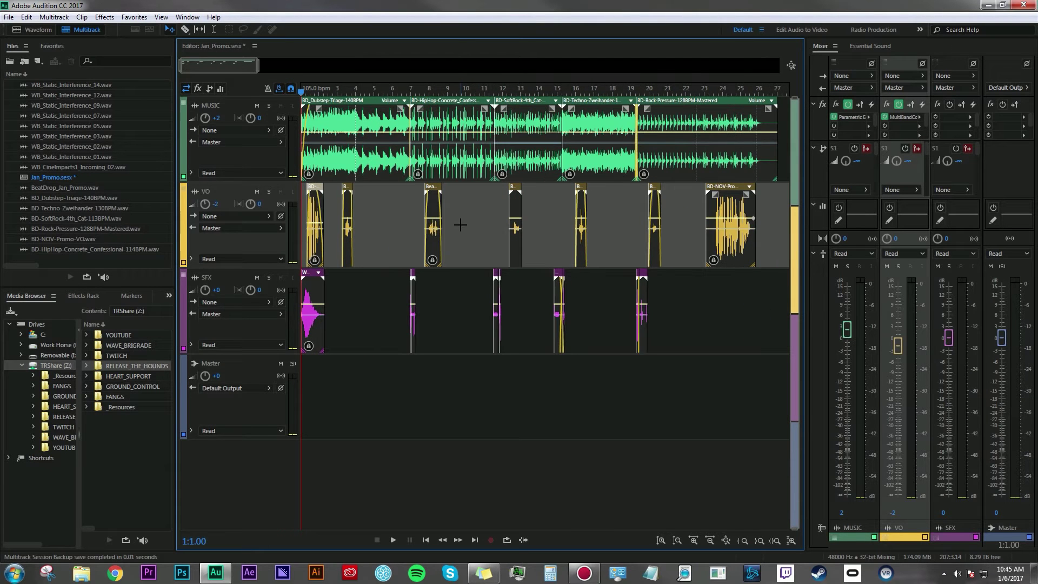
# - Save the session under its current name and view the Save As settings without making a copy
pyautogui.click(10, 18)
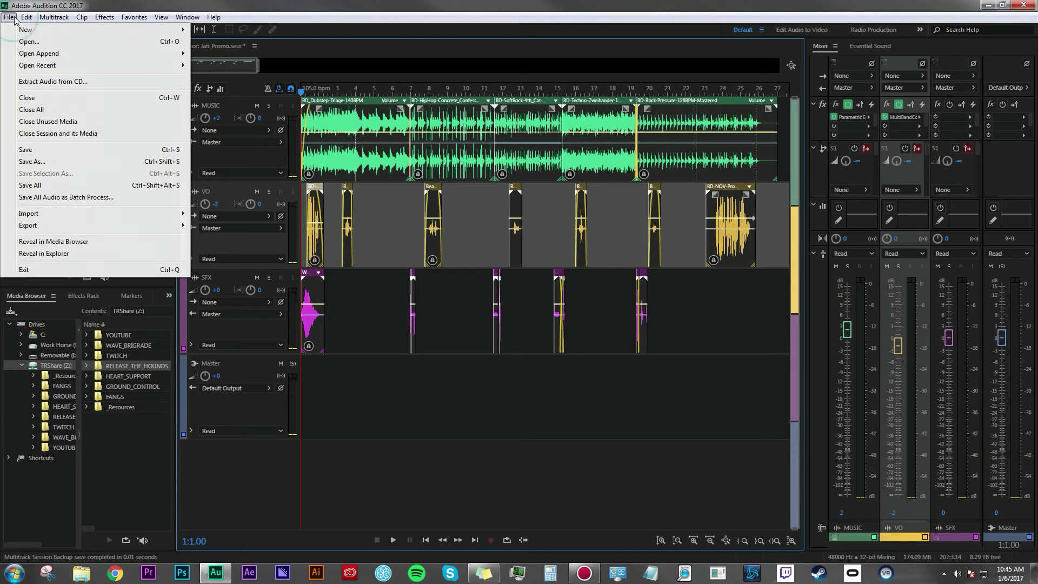
pyautogui.click(24, 150)
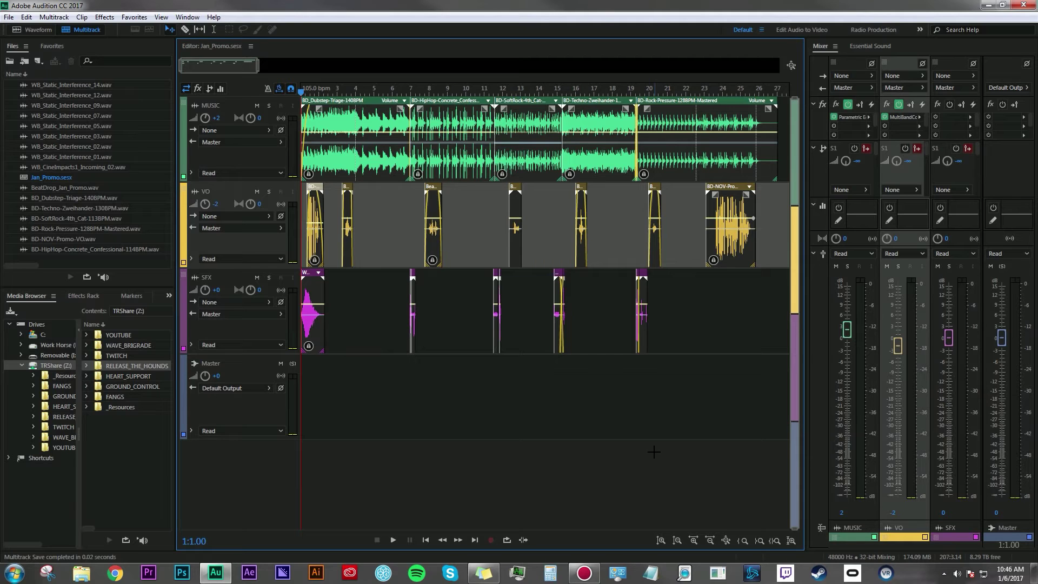
pyautogui.hotkey('ctrl', 'shift', 's')
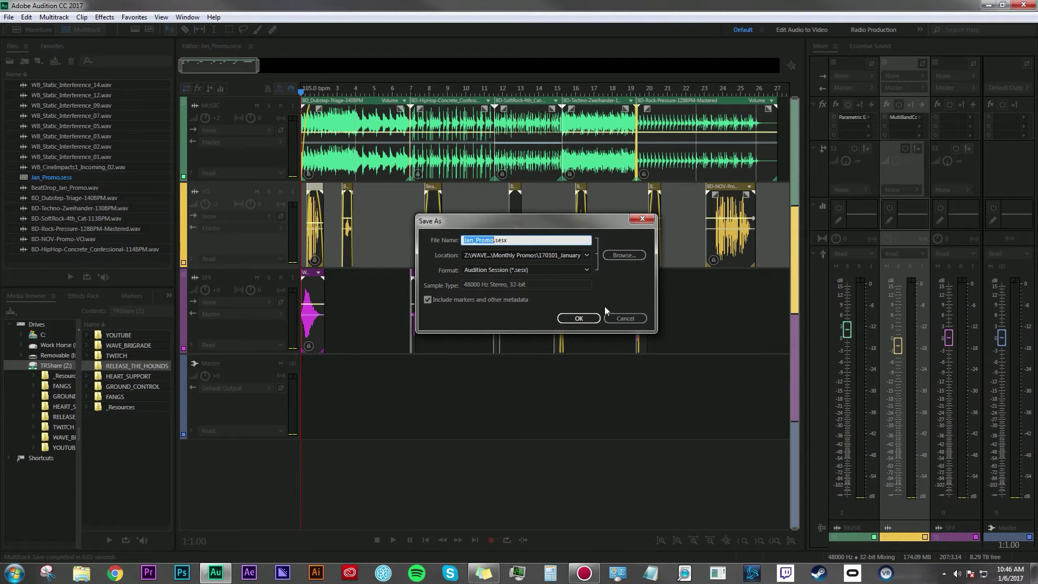
pyautogui.click(617, 319)
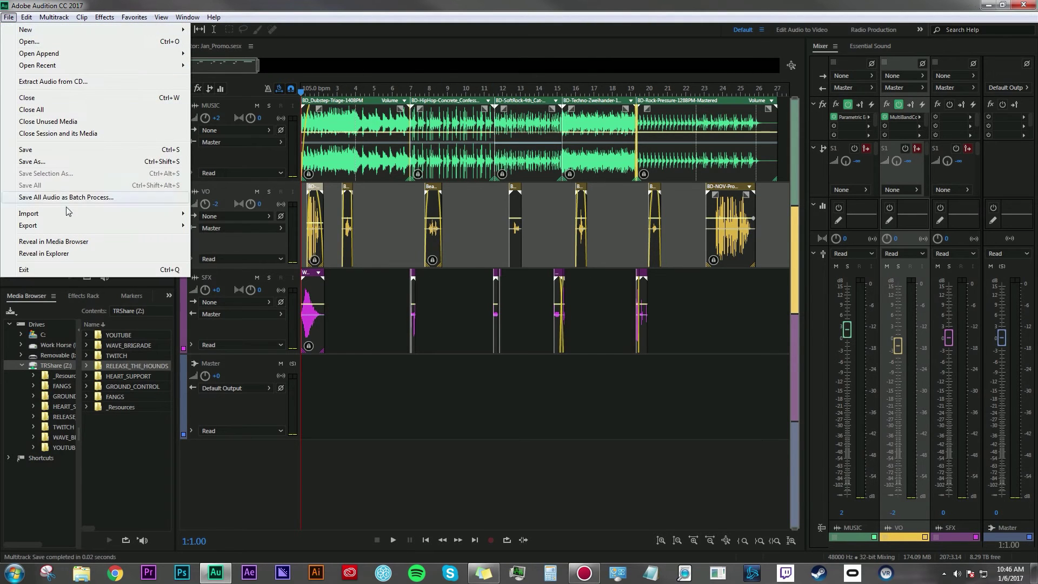
# - Set up a multitrack mixdown export of the entire session in Wave PCM format
pyautogui.moveTo(70, 225)
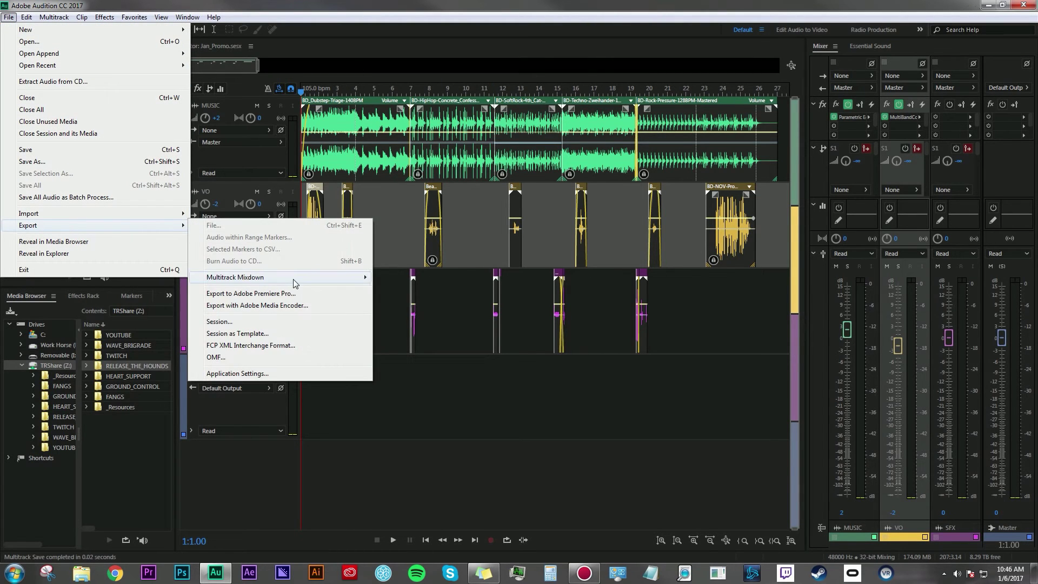
pyautogui.moveTo(294, 283)
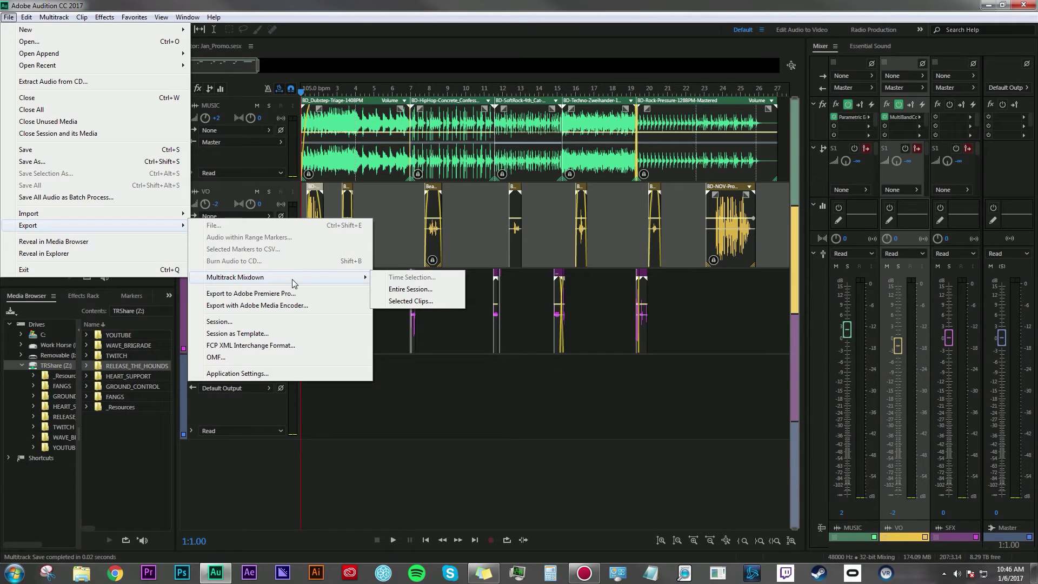
pyautogui.click(430, 291)
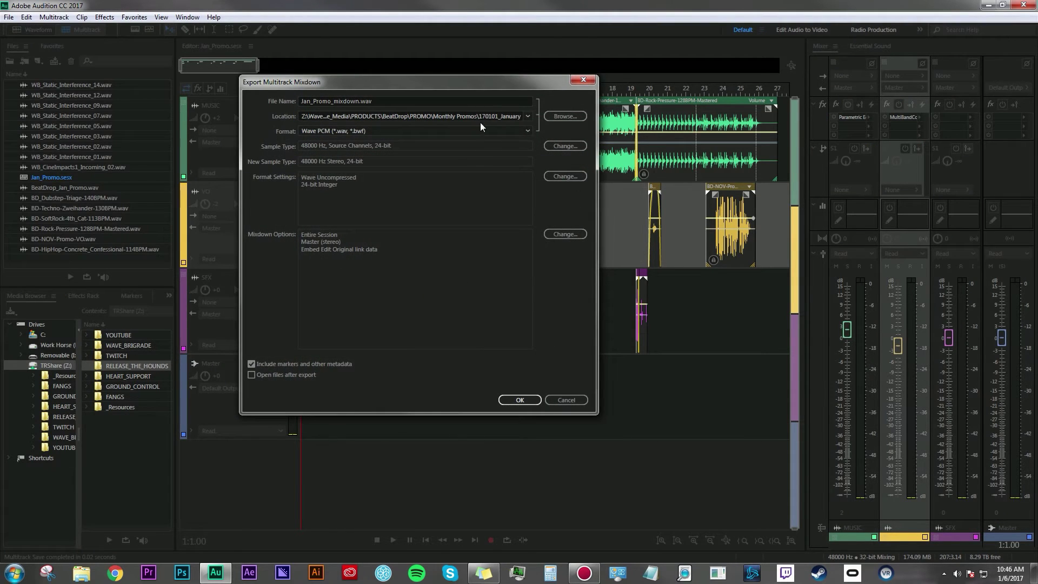
pyautogui.moveTo(452, 86); pyautogui.dragTo(572, 147)
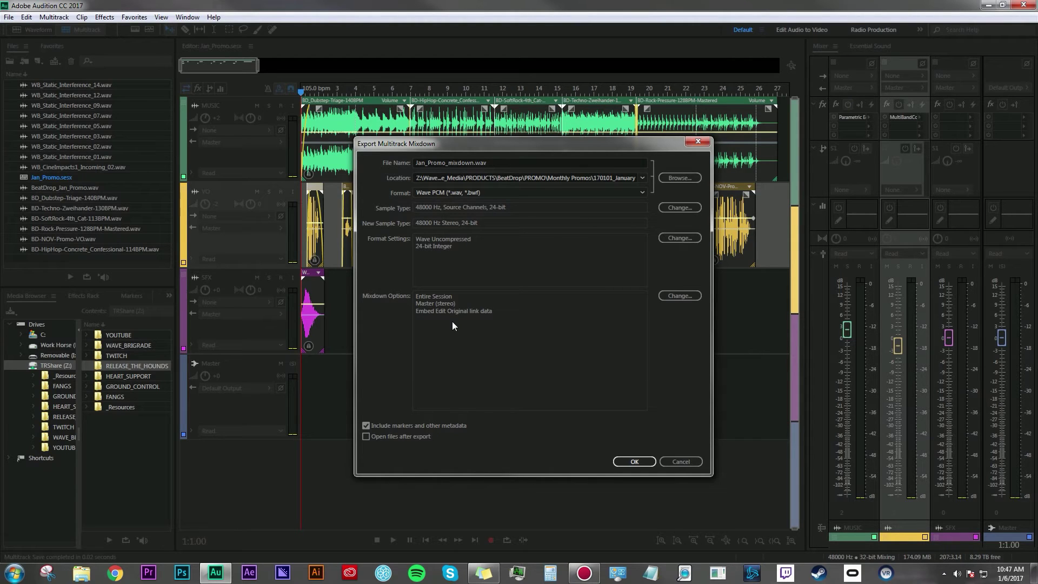
pyautogui.click(448, 163)
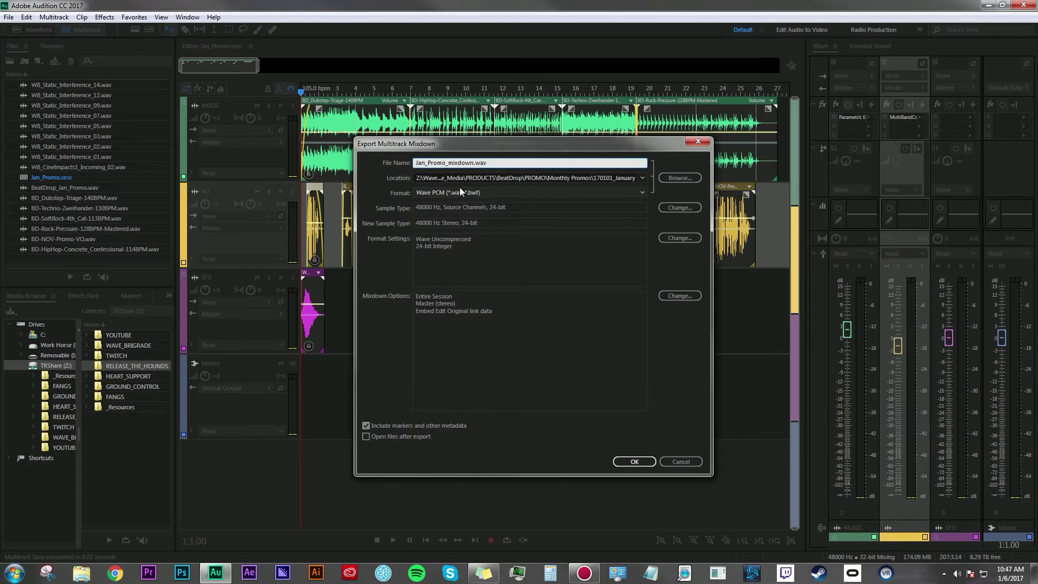
pyautogui.click(642, 193)
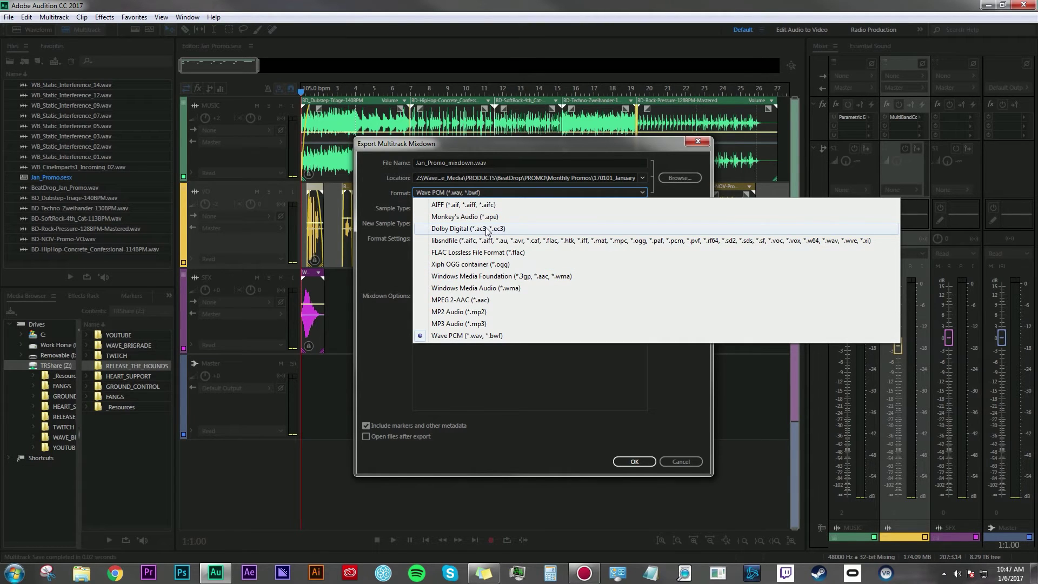
pyautogui.click(444, 336)
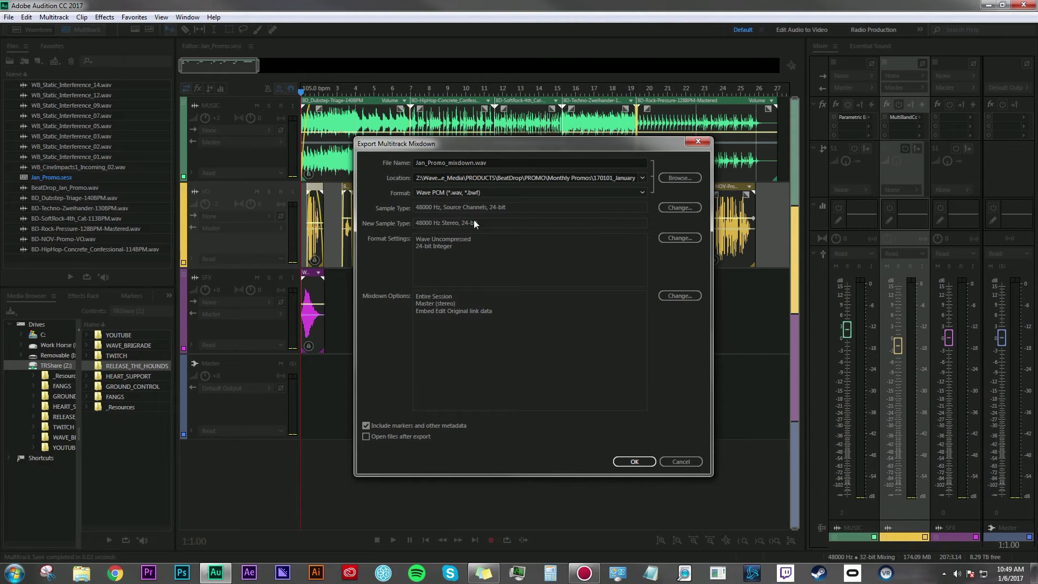
# - Save the 48000 Hz, 24-bit sample type conversion as a preset named Broadcast and apply it to the export
pyautogui.click(681, 209)
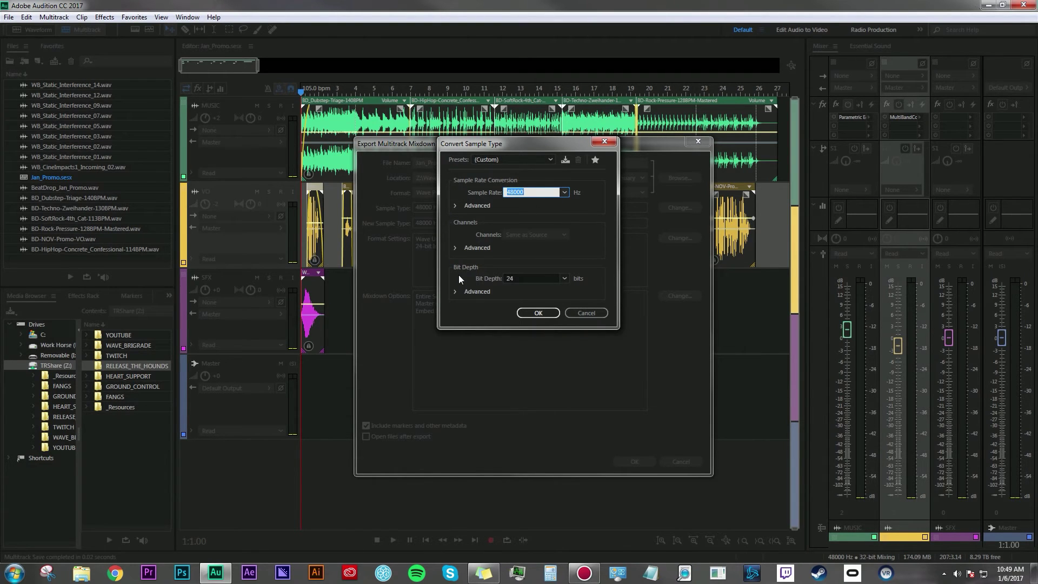
pyautogui.click(564, 161)
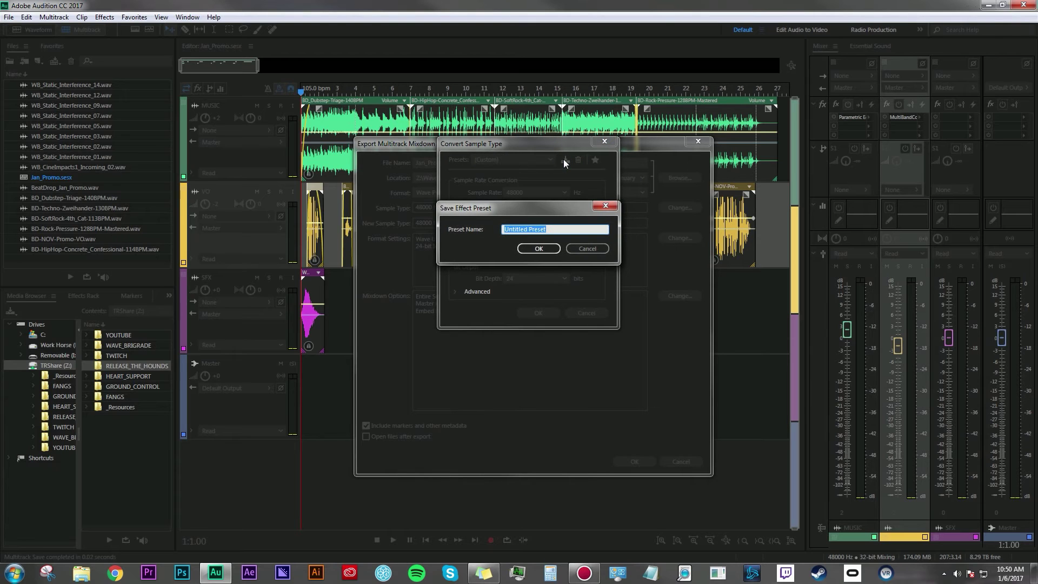
pyautogui.write('Broadcast')
pyautogui.press('Return')
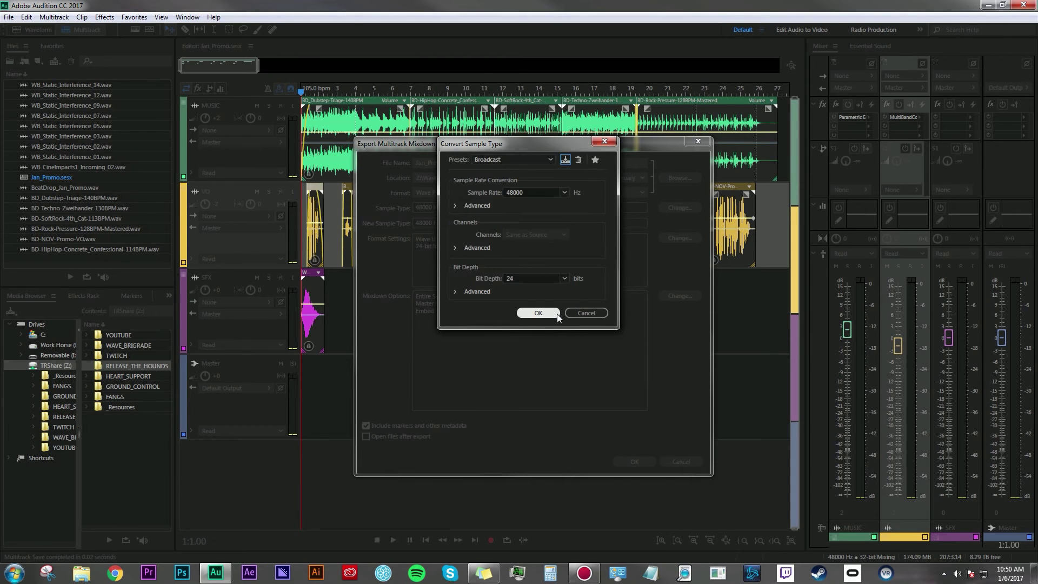
pyautogui.click(539, 313)
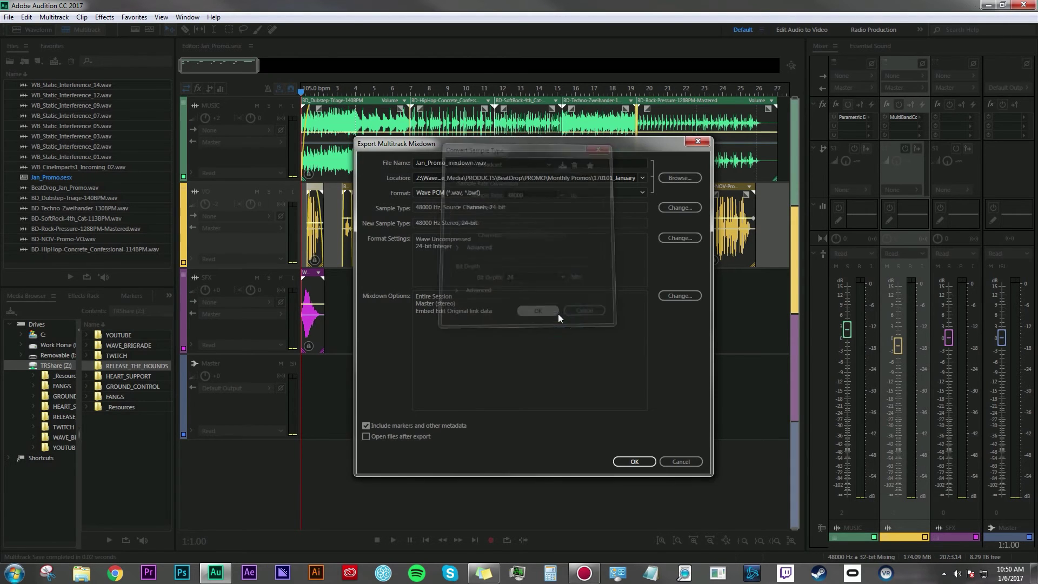
# - Confirm the WAV format settings with 24-bit Integer sample type and RF64 Format for 4GB plus support
pyautogui.click(674, 237)
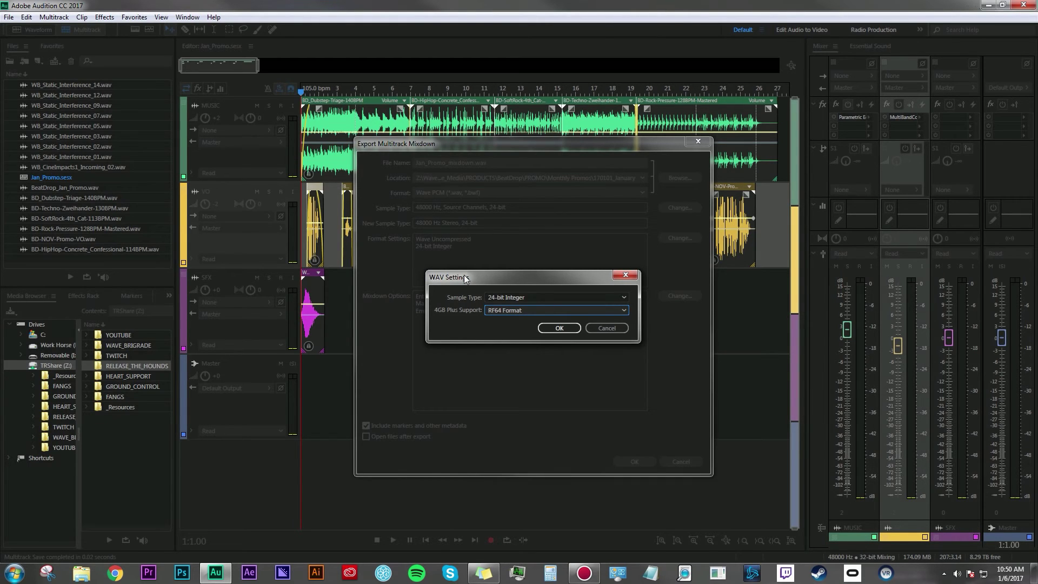
pyautogui.click(620, 298)
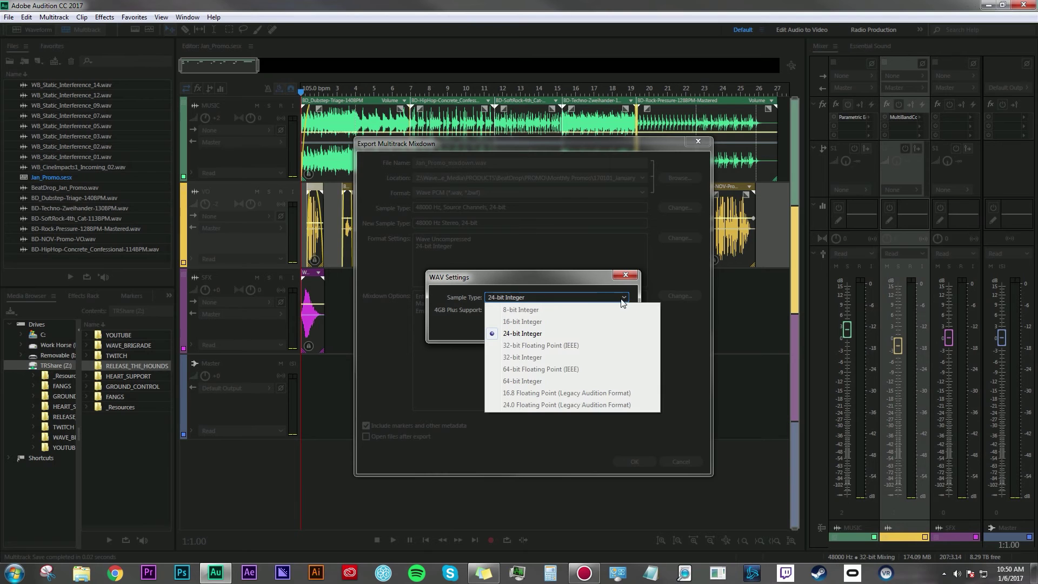
pyautogui.click(508, 333)
pyautogui.click(490, 311)
pyautogui.click(462, 326)
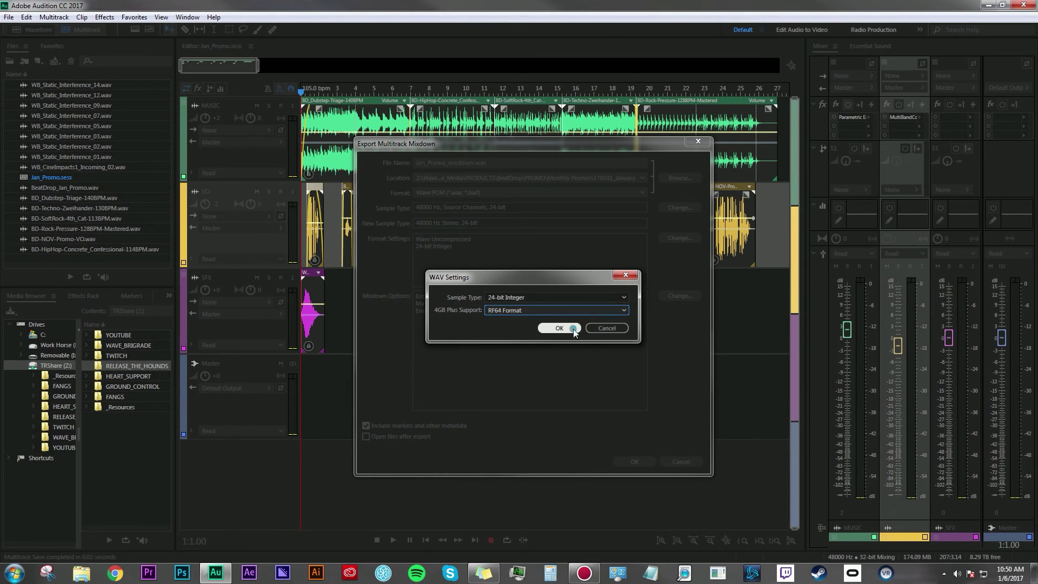
pyautogui.click(561, 327)
# - Set the mixdown options to the stereo Master for the Entire Session, keeping Edit Original link data embedded, and export Jan_Promo_mixdown.wav
pyautogui.click(685, 296)
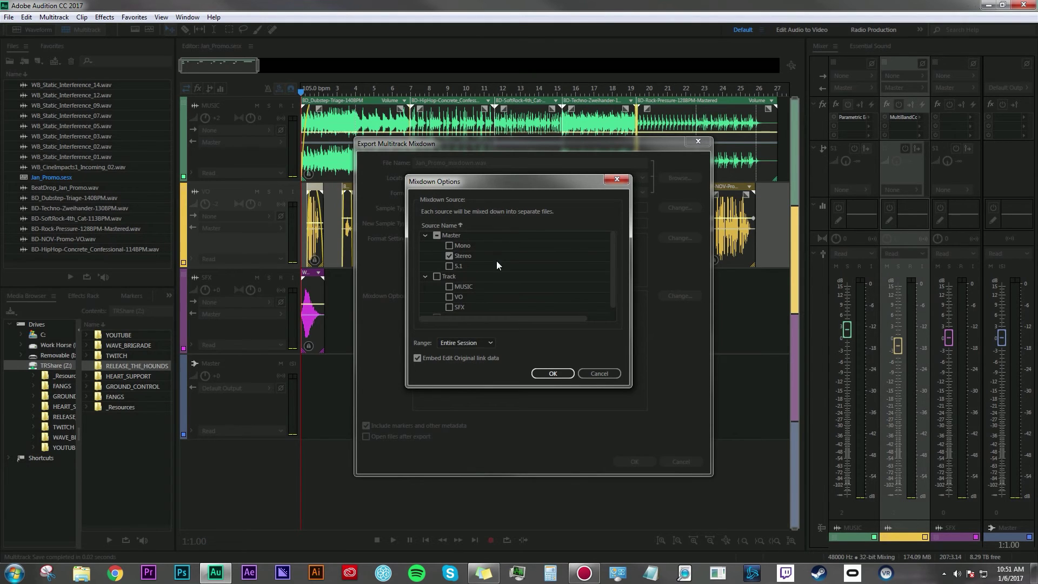
pyautogui.click(450, 236)
pyautogui.click(449, 246)
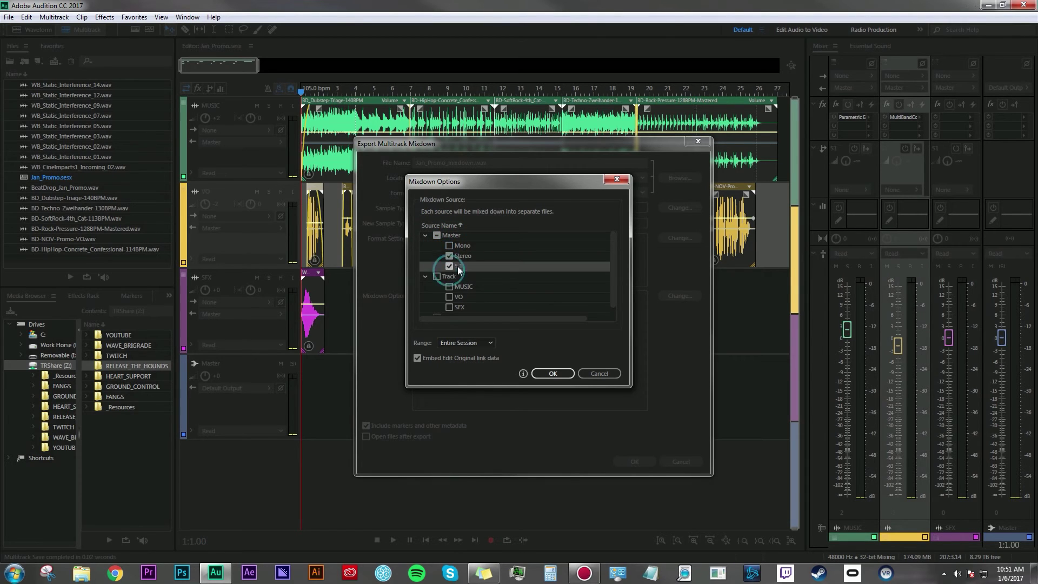
pyautogui.click(449, 266)
pyautogui.click(487, 342)
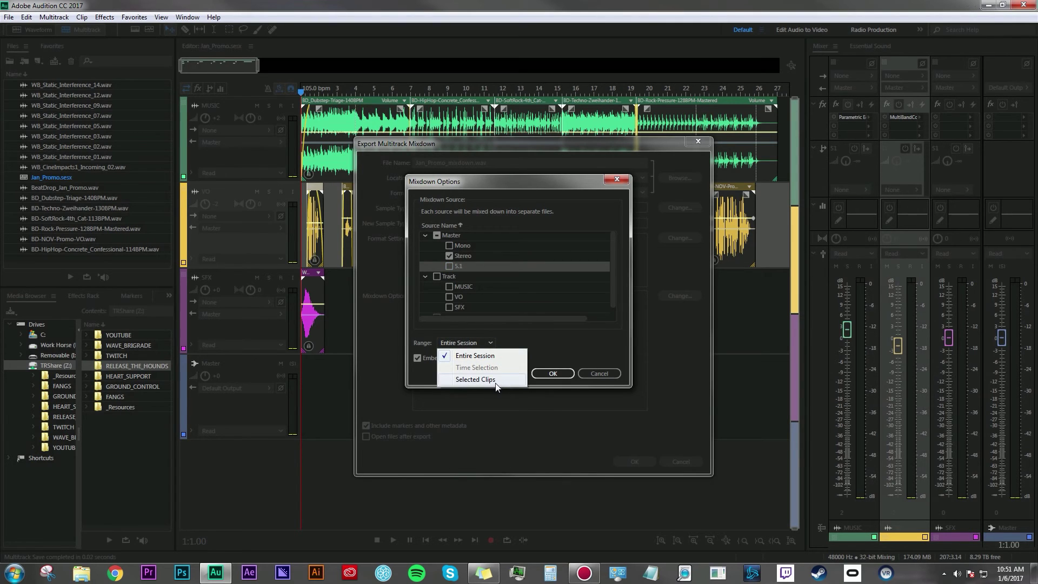
pyautogui.click(468, 354)
pyautogui.click(550, 374)
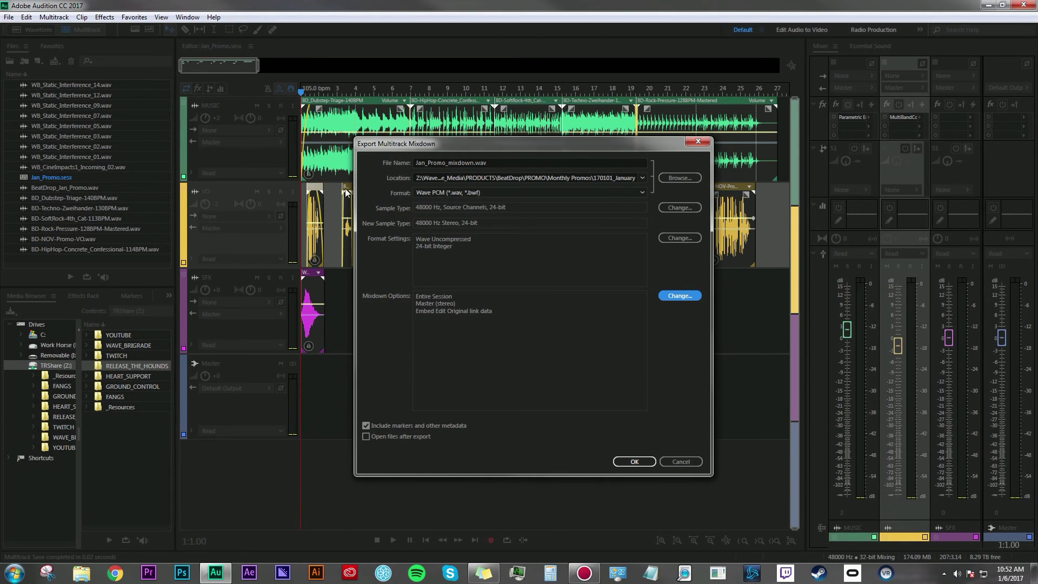
pyautogui.click(675, 342)
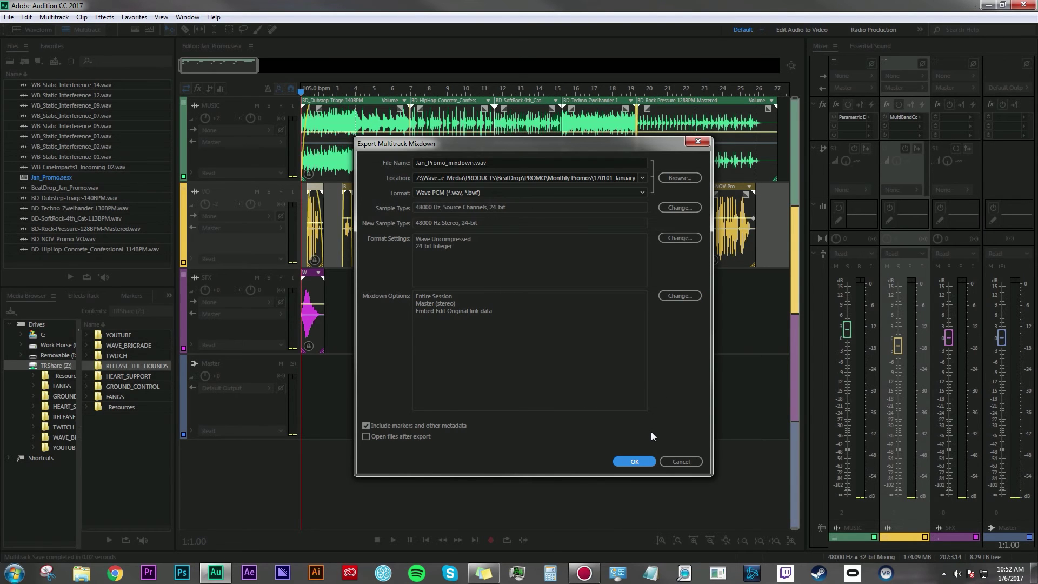
pyautogui.press('Return')
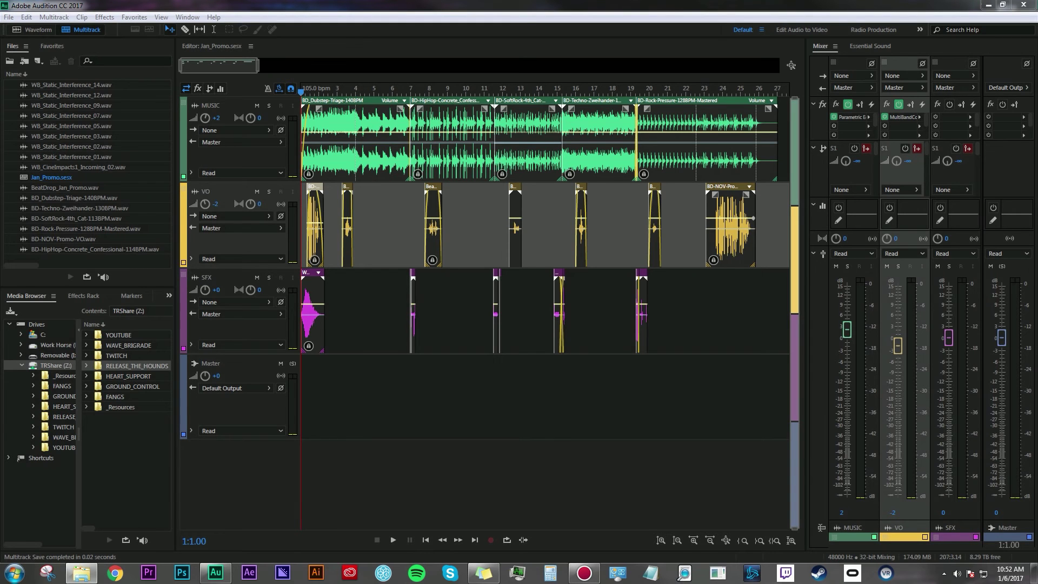
# - Switch to the 170101_January folder in Windows Explorer and play Jan_Promo_mixdown.wav in the media player
pyautogui.moveTo(812, 147); pyautogui.dragTo(325, 66)
pyautogui.click(313, 204)
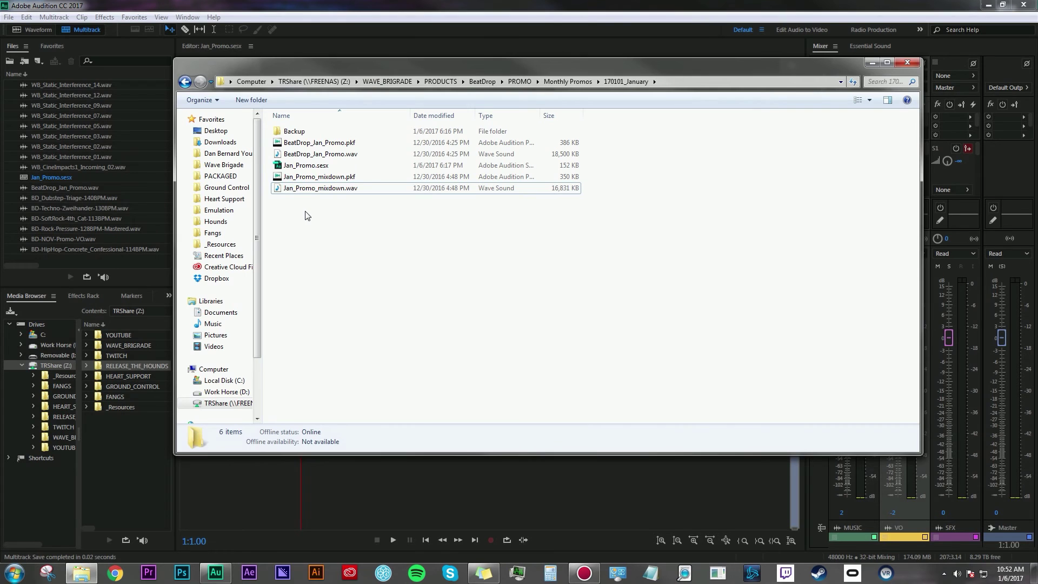
pyautogui.click(278, 188)
pyautogui.doubleClick(275, 188)
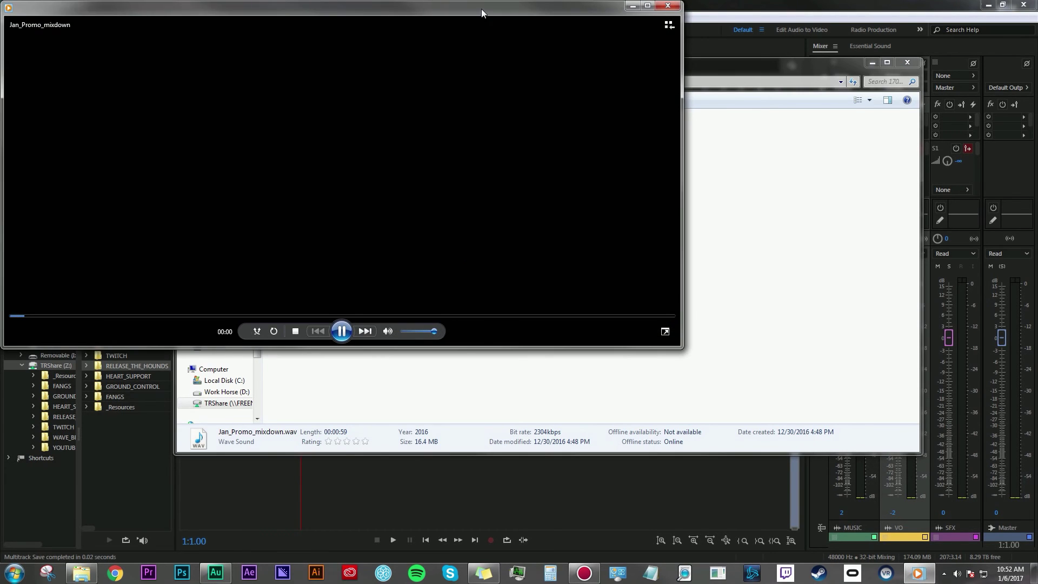
# - Spot-check the mixdown by skipping playback to several points from the middle to near the end, and close the player
pyautogui.moveTo(481, 9); pyautogui.dragTo(666, 100)
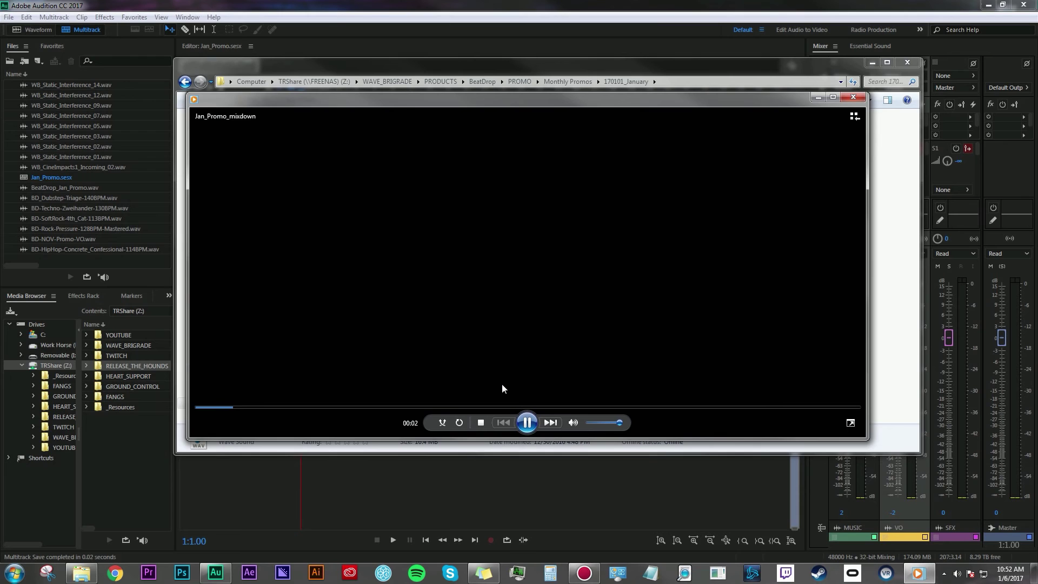
pyautogui.click(511, 406)
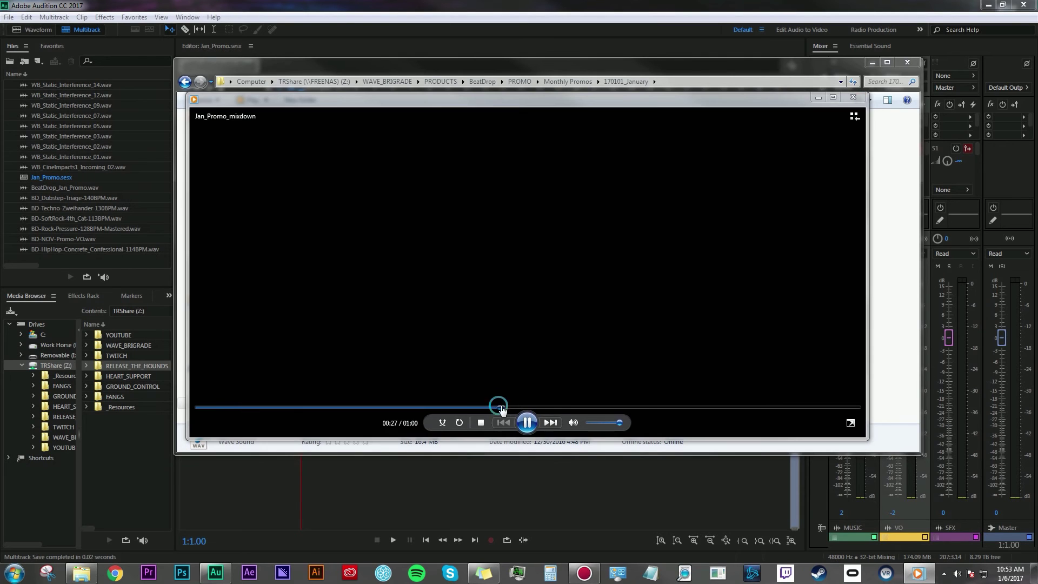
pyautogui.click(645, 407)
pyautogui.click(763, 409)
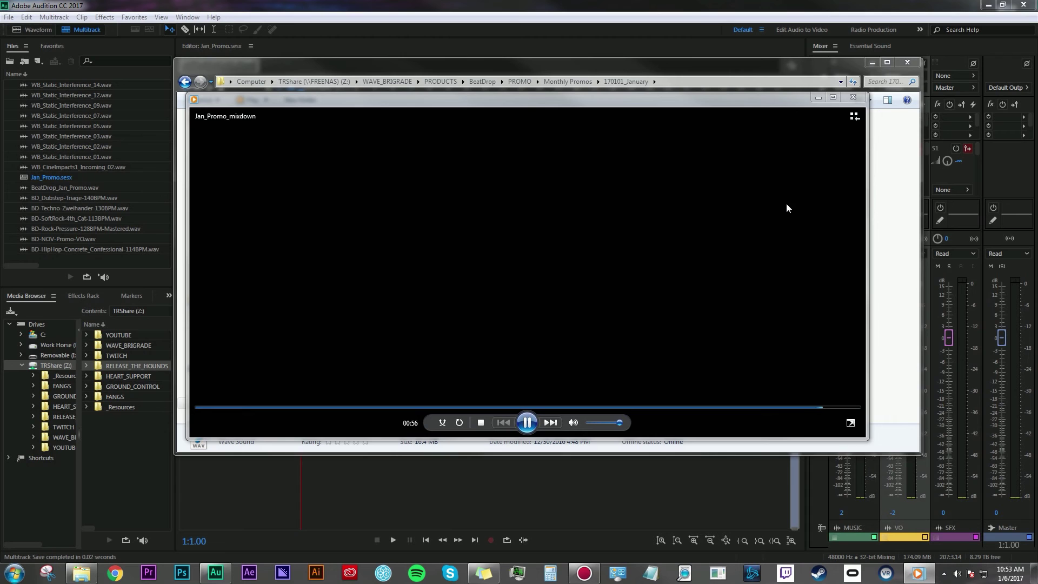
pyautogui.click(854, 100)
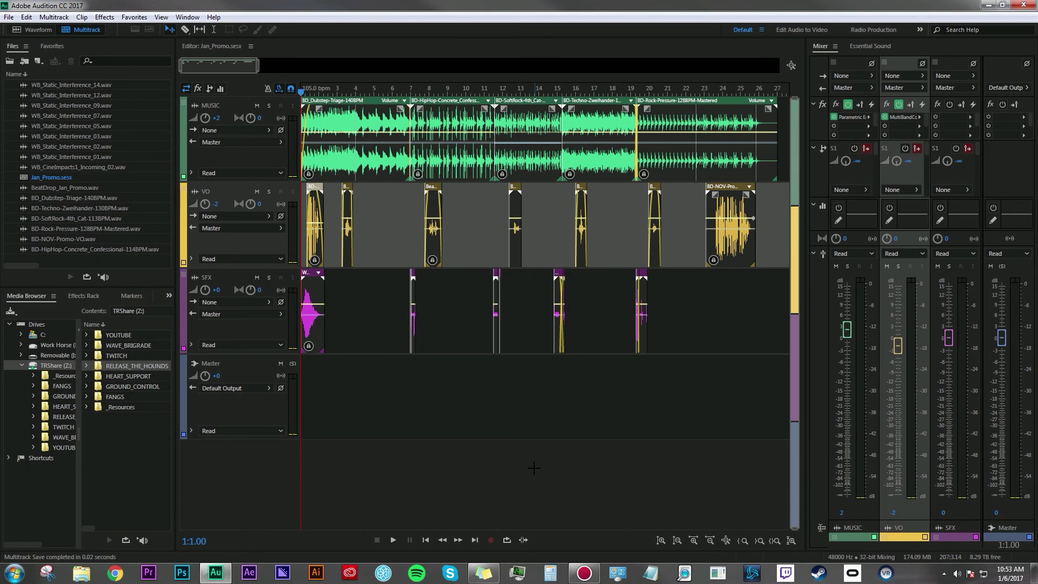